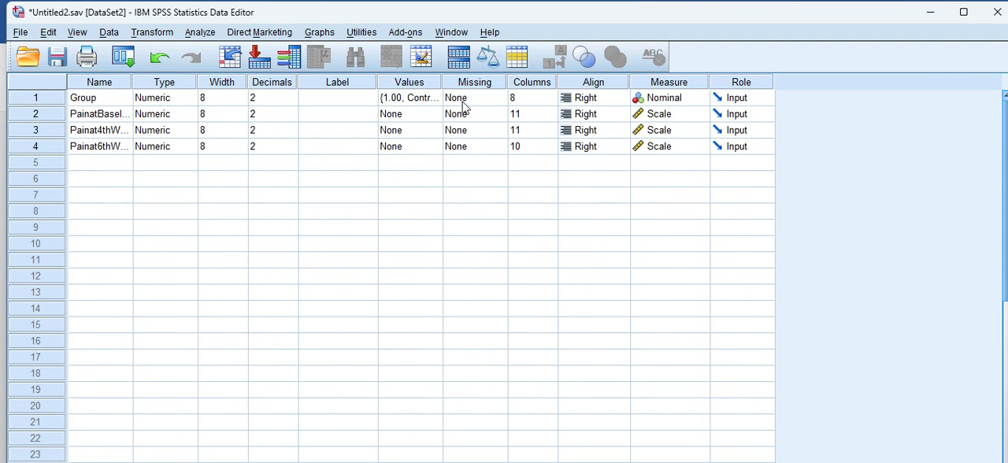
# Review the value labels defined for the Group variable and show the dataset's case values
pyautogui.doubleClick(429, 100)
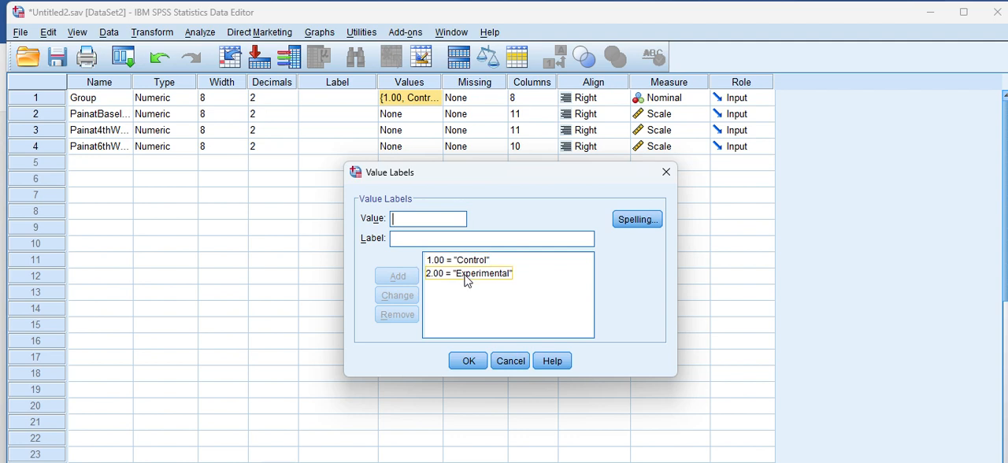
pyautogui.click(472, 363)
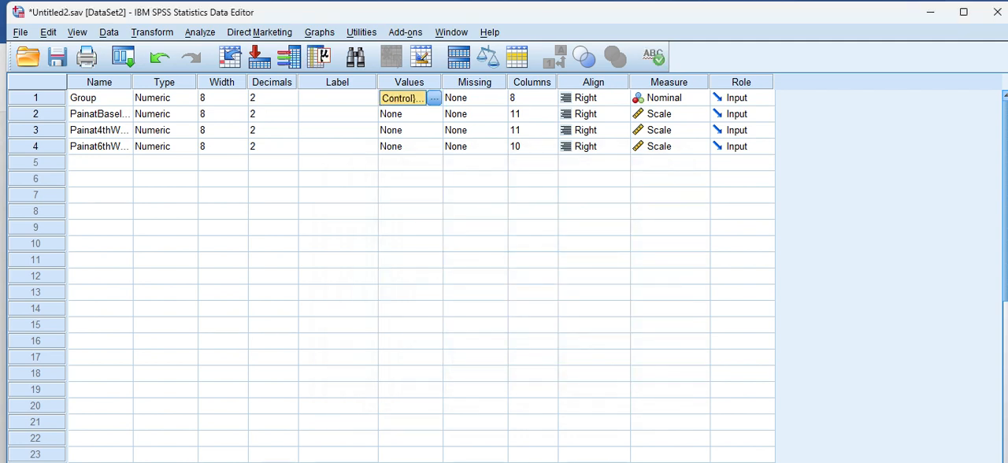
pyautogui.click(37, 461)
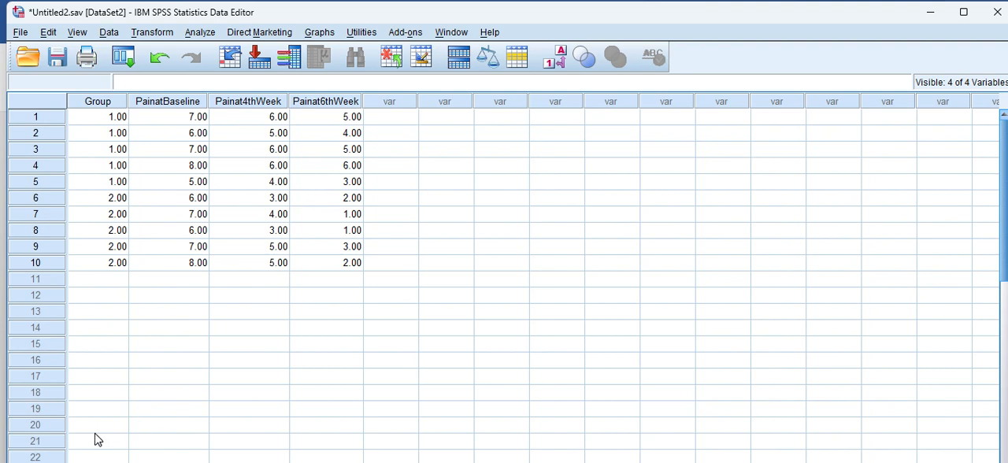
# Run Explore on PainatBaseline, Painat4thWeek and Painat6thWeek with normality plots with tests enabled
pyautogui.click(200, 32)
pyautogui.moveTo(238, 71)
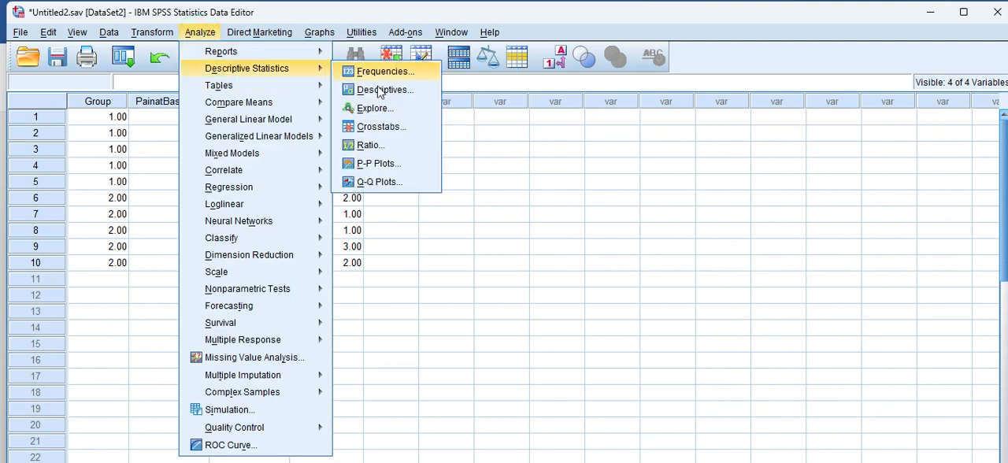
pyautogui.click(384, 115)
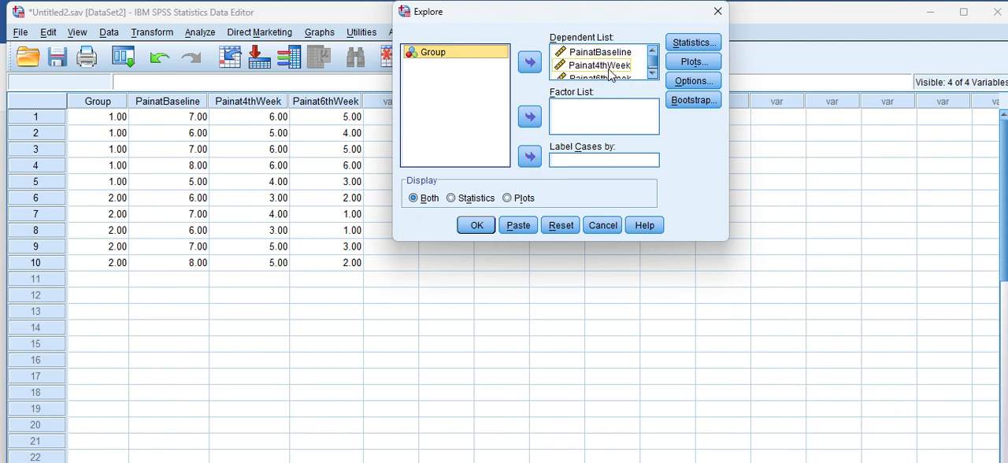
pyautogui.click(713, 63)
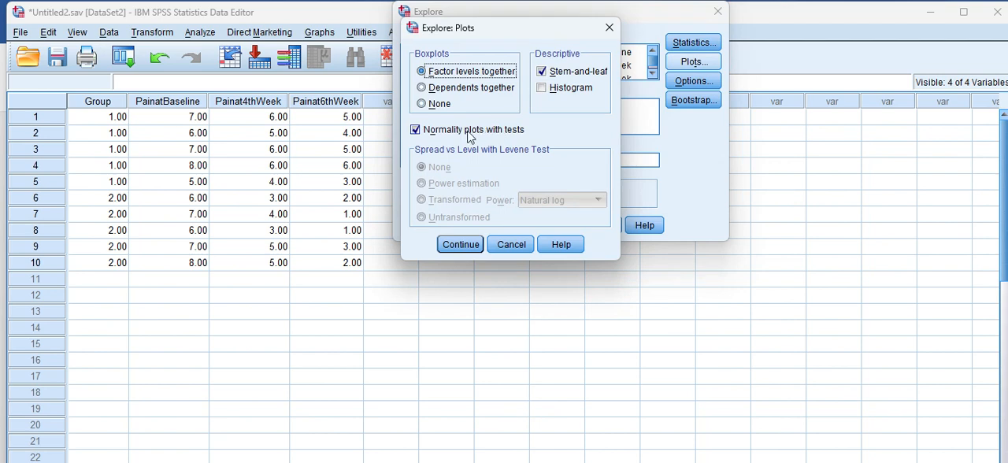
pyautogui.click(462, 245)
pyautogui.click(486, 228)
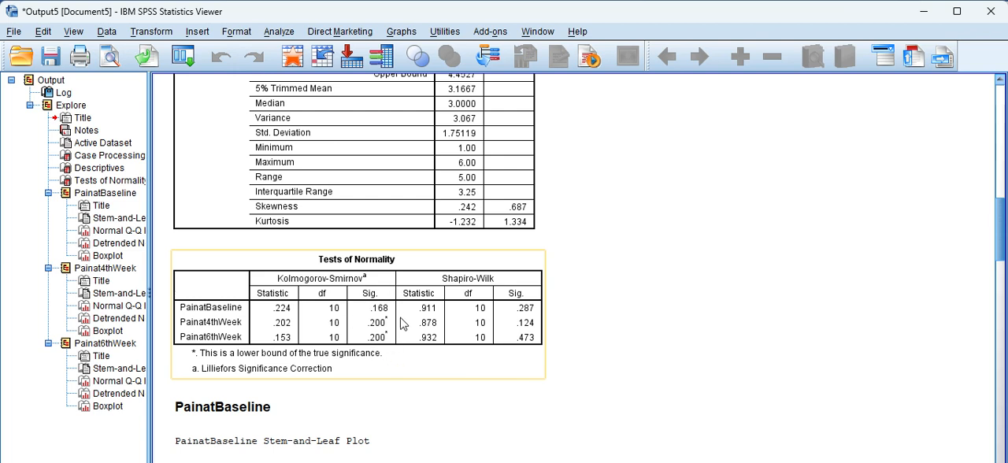
# Return to the dataset and apply Split File with "Analyze all cases, do not create groups"
pyautogui.click(517, 408)
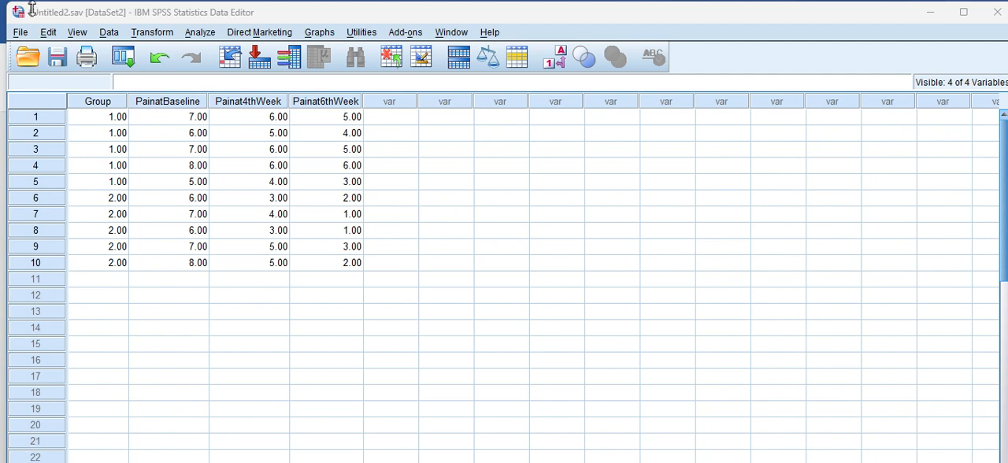
pyautogui.click(110, 32)
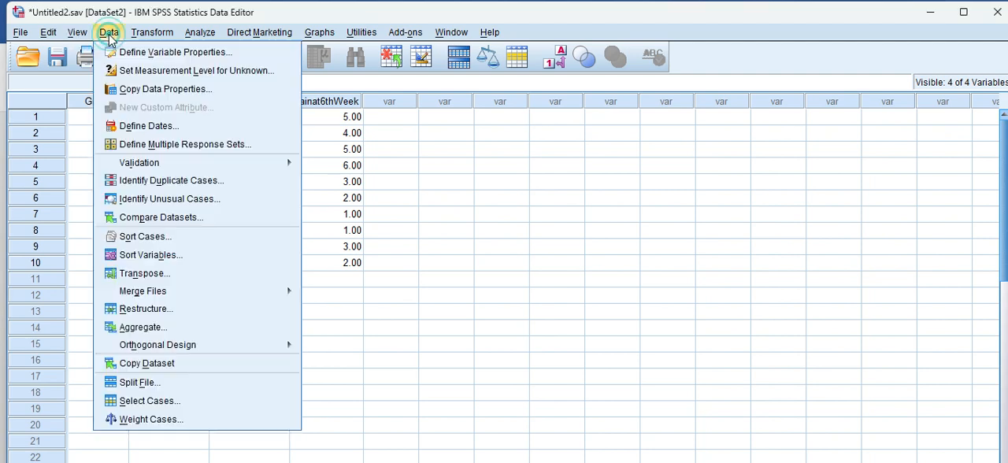
pyautogui.click(174, 387)
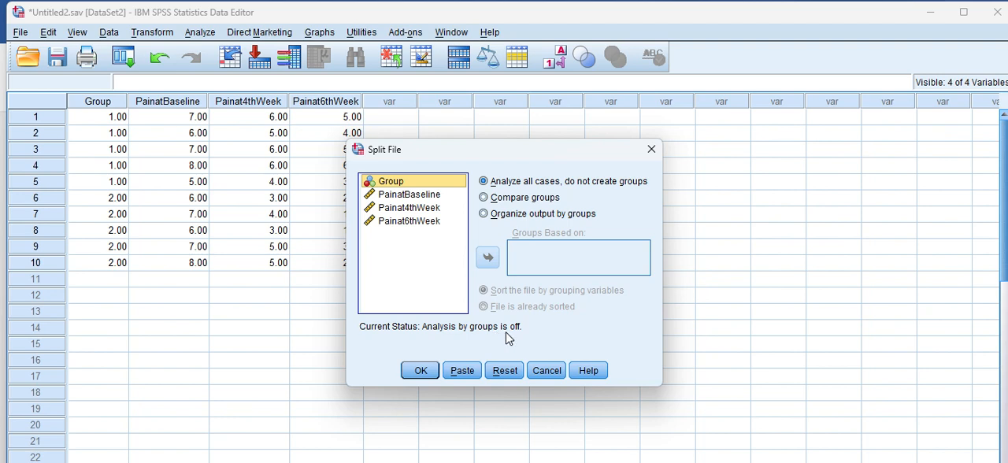
pyautogui.click(421, 371)
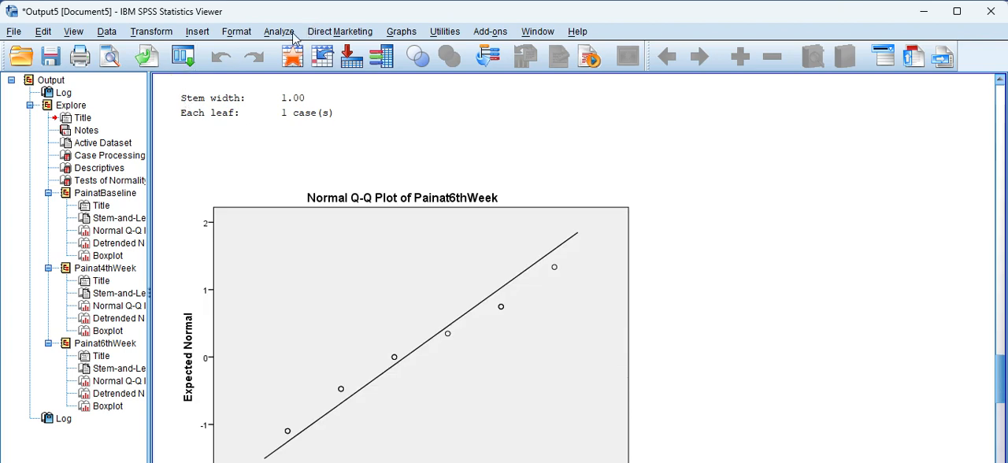
# Set up an Independent-Samples T Test with PainatBaseline, Painat4thWeek and Painat6thWeek as the test variables
pyautogui.click(282, 31)
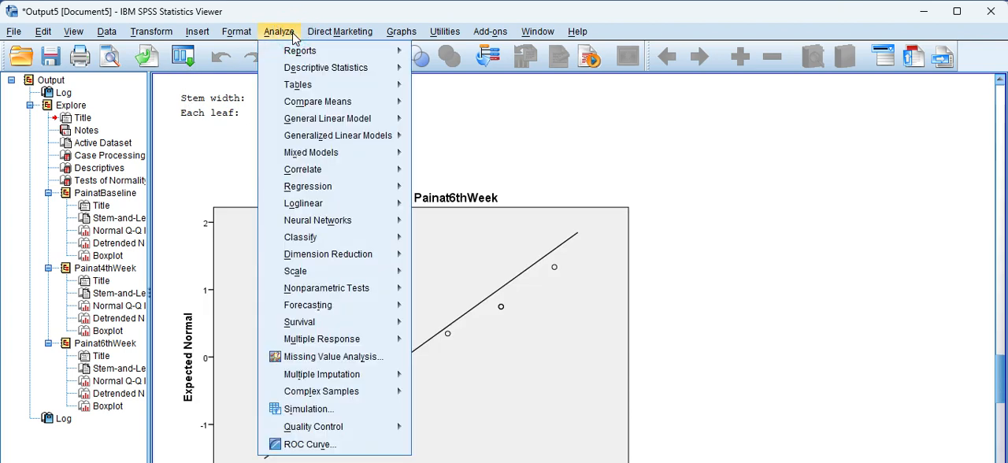
pyautogui.moveTo(345, 108)
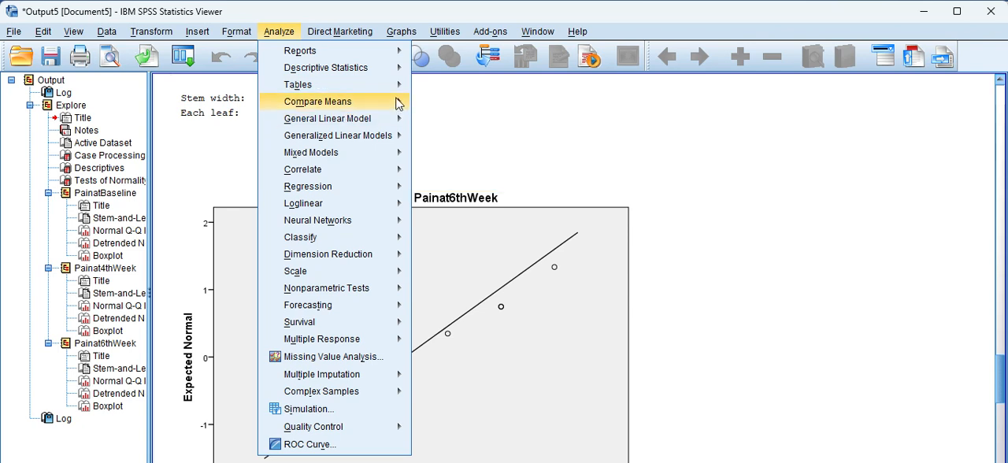
pyautogui.click(498, 143)
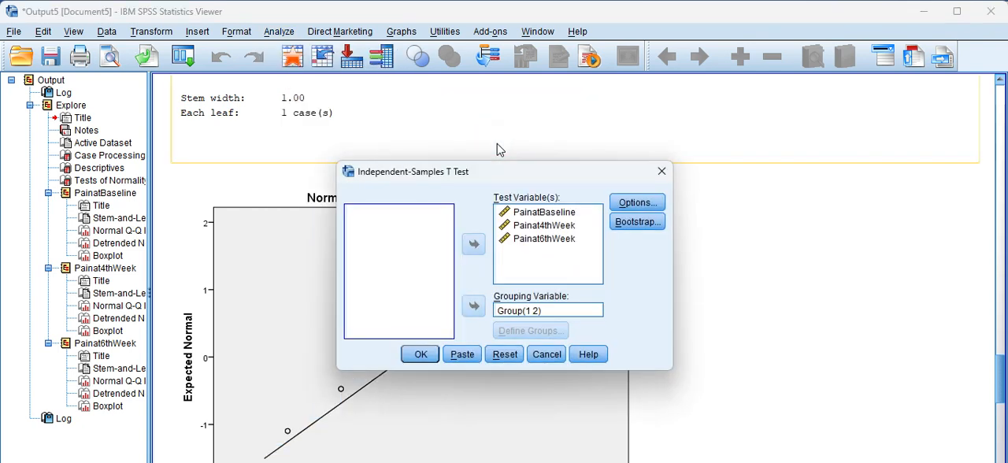
pyautogui.click(536, 214)
pyautogui.click(542, 227)
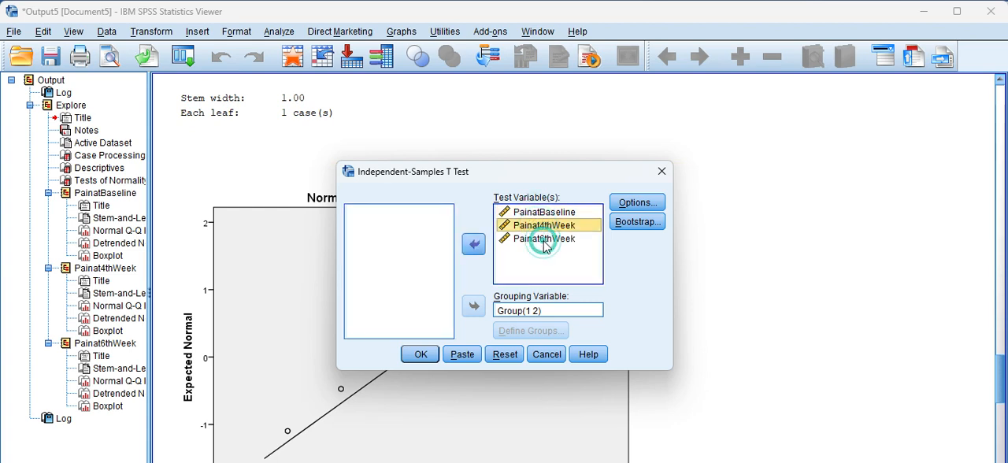
pyautogui.click(544, 241)
# Reassign Group as the grouping variable, define its groups as 1 and 2, and run the t-test
pyautogui.click(533, 312)
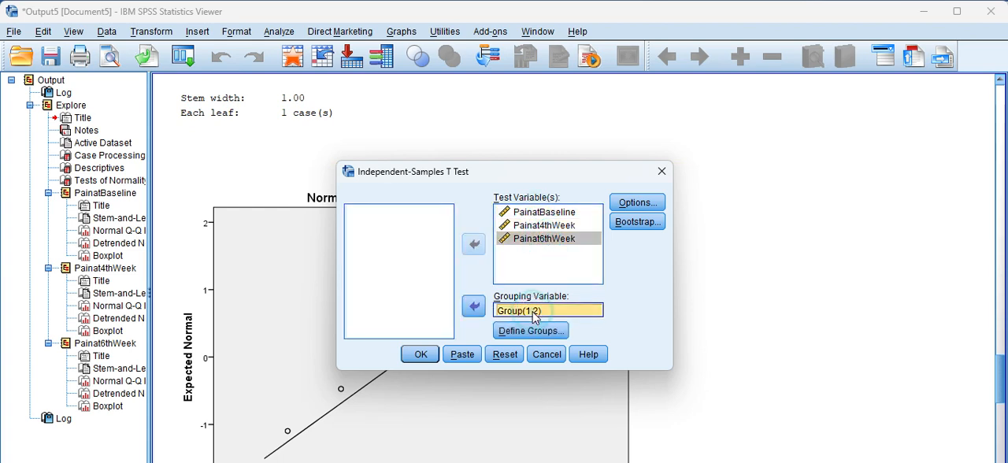
pyautogui.click(473, 306)
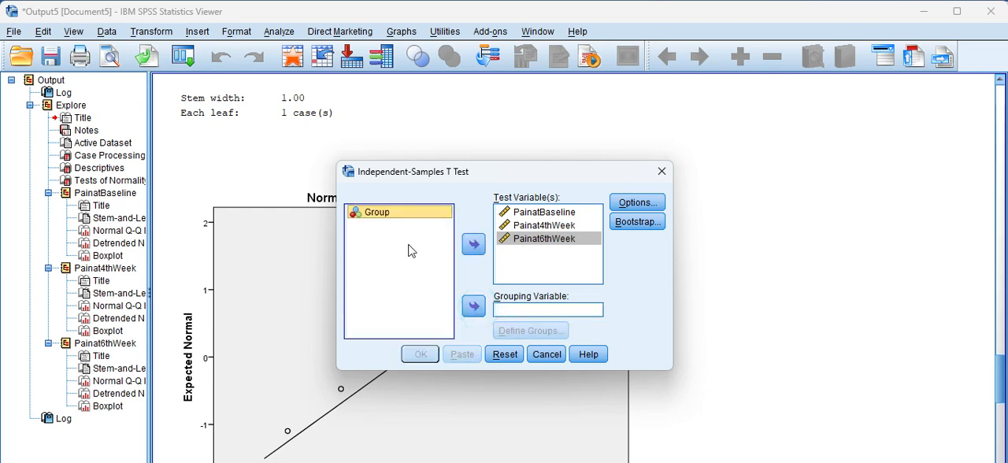
pyautogui.click(474, 308)
pyautogui.click(530, 331)
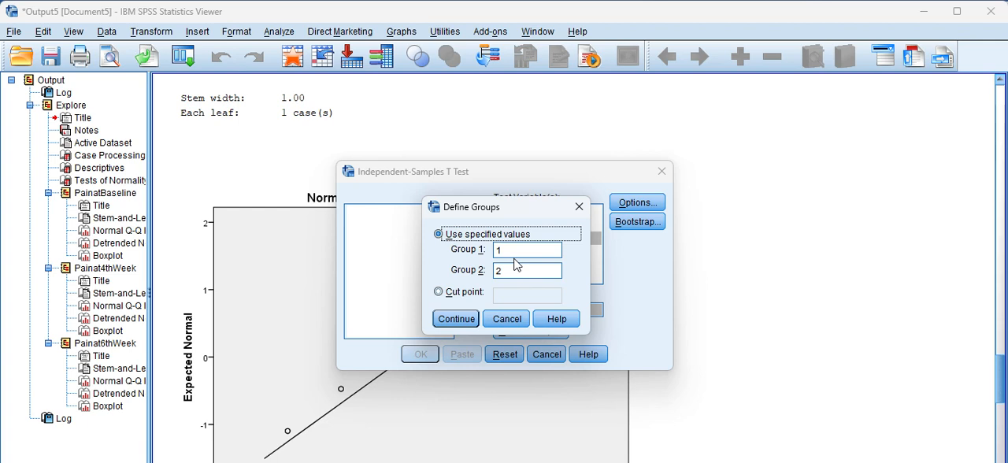
pyautogui.click(515, 271)
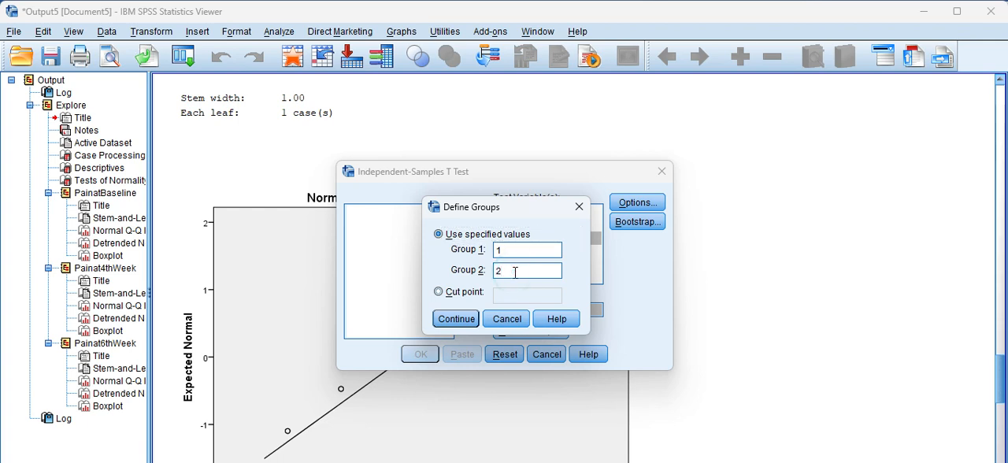
pyautogui.click(455, 319)
pyautogui.click(421, 356)
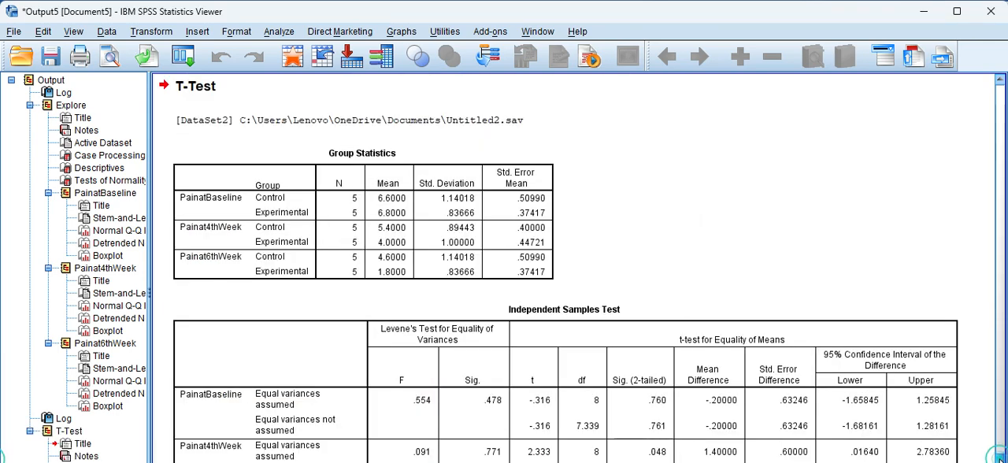
# Examine the Group Statistics and Independent Samples Test tables, and view the Between Group analysis table in Word before returning to the SPSS output
pyautogui.scroll(-1, 559, 267)
pyautogui.scroll(-1, 559, 268)
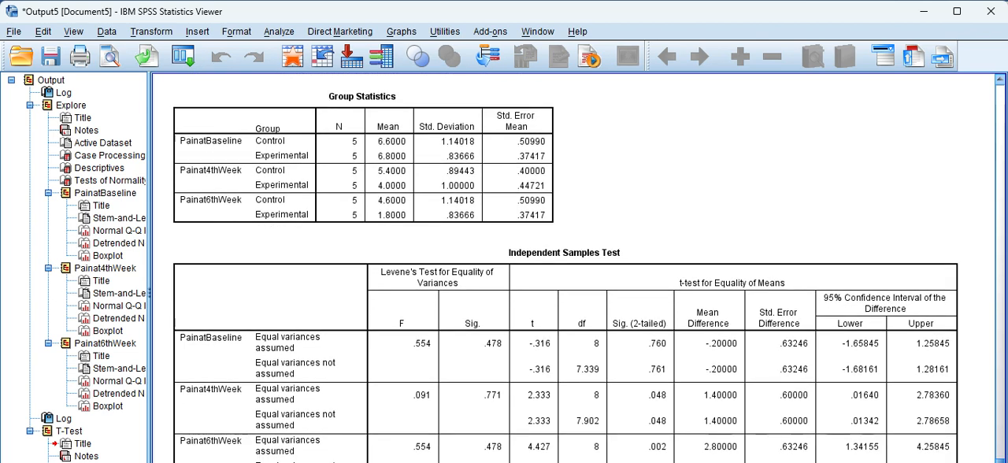
pyautogui.click(361, 101)
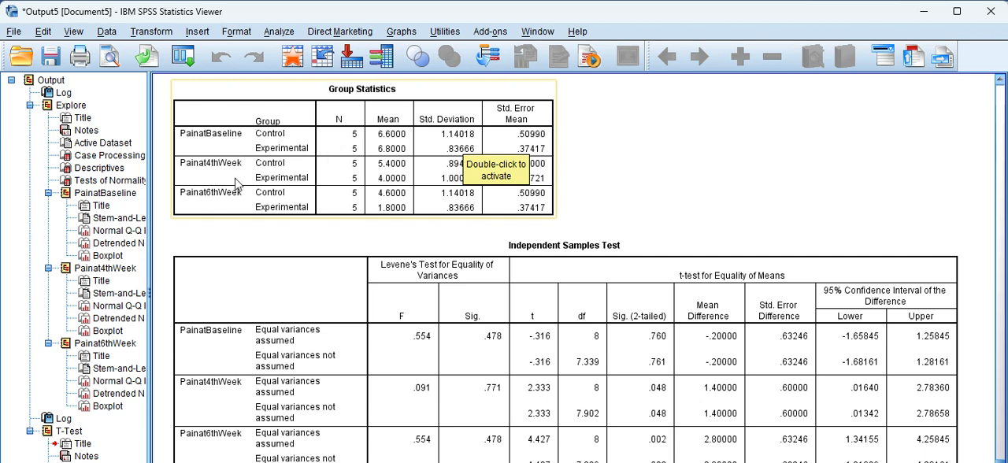
pyautogui.click(243, 223)
pyautogui.click(408, 260)
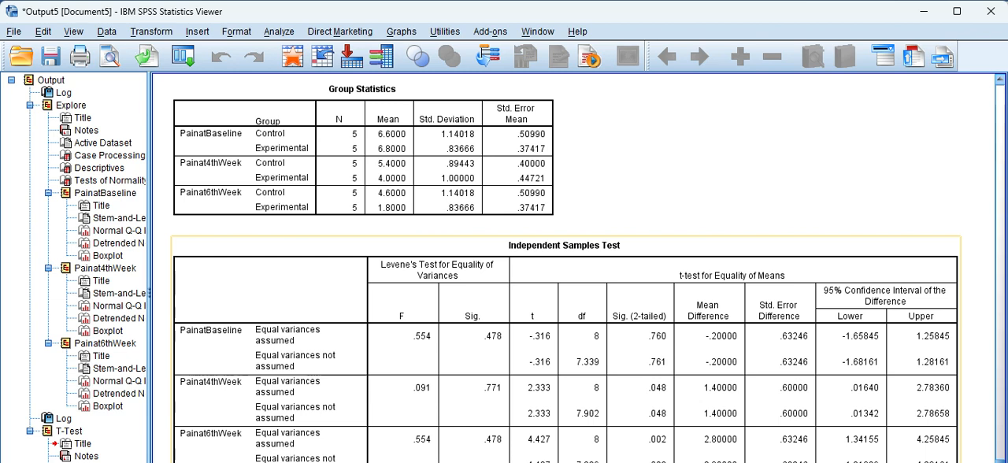
pyautogui.hotkey('alt', 'Tab')
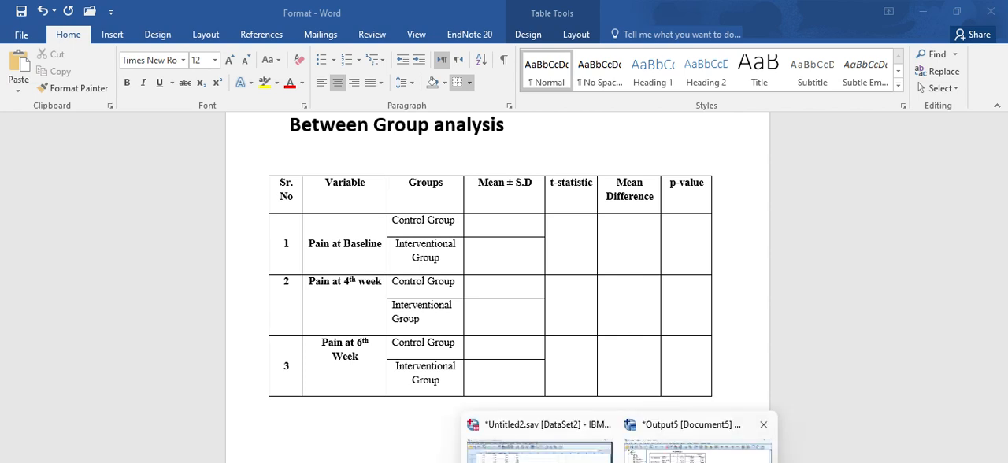
pyautogui.click(698, 449)
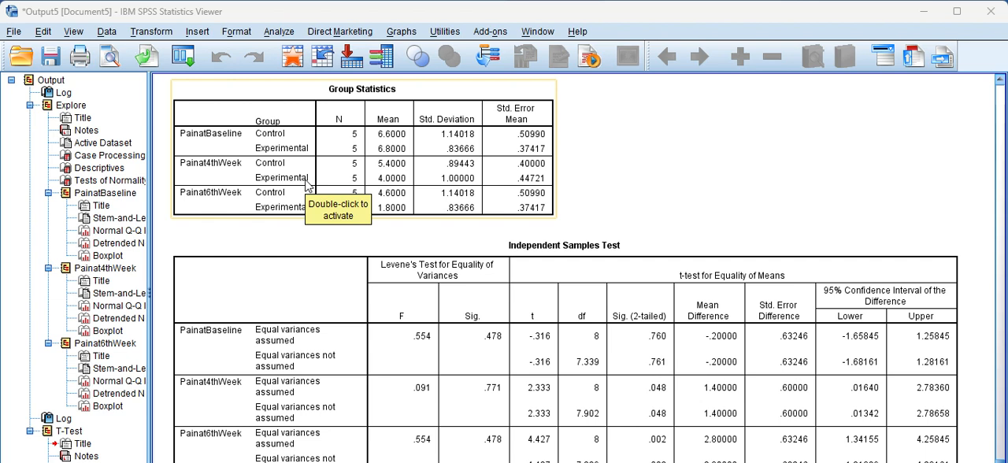
# Start defining a clustered bar chart from the legacy chart types, using summaries of separate variables
pyautogui.click(404, 32)
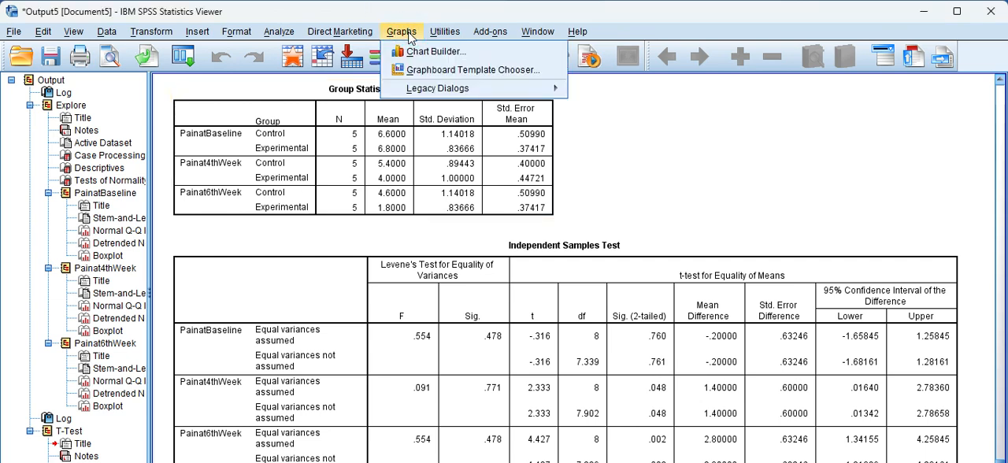
pyautogui.moveTo(441, 90)
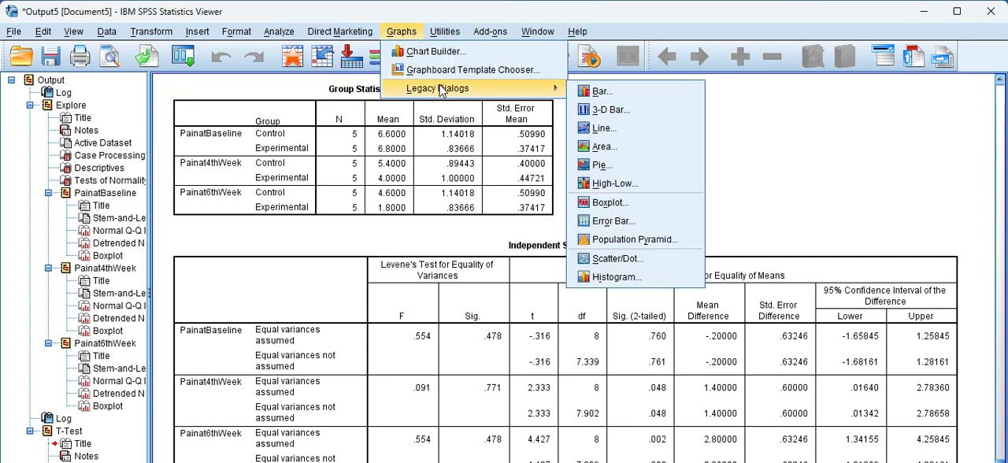
pyautogui.click(600, 93)
pyautogui.click(439, 227)
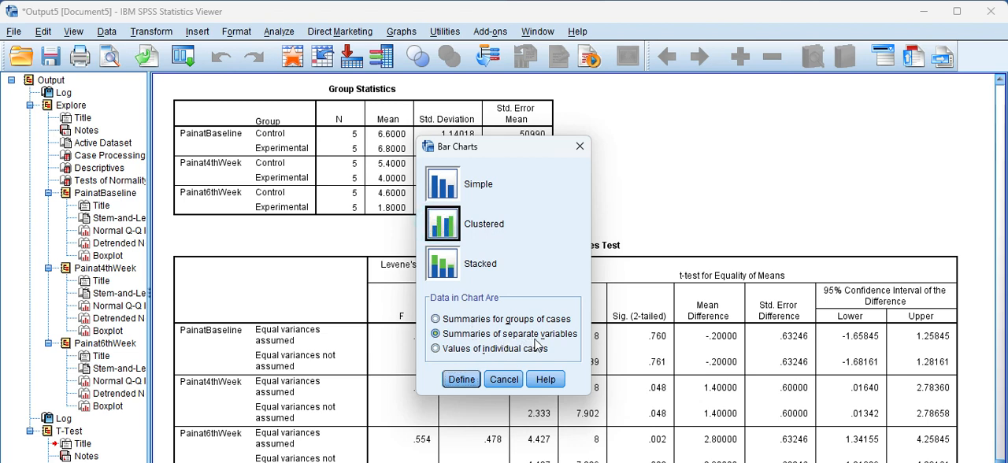
pyautogui.click(459, 379)
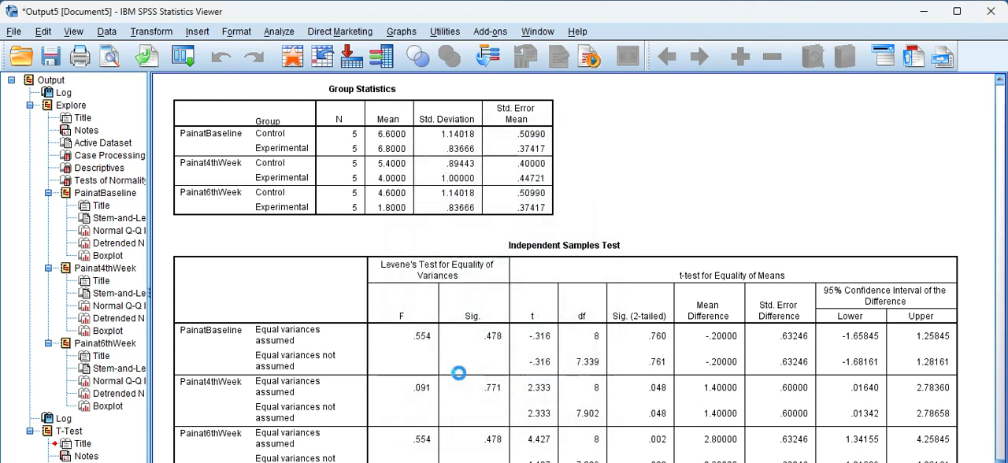
# Reassign Group to the category axis and create the clustered bar chart of mean PainatBaseline, Painat4thWeek and Painat6thWeek
pyautogui.click(583, 65)
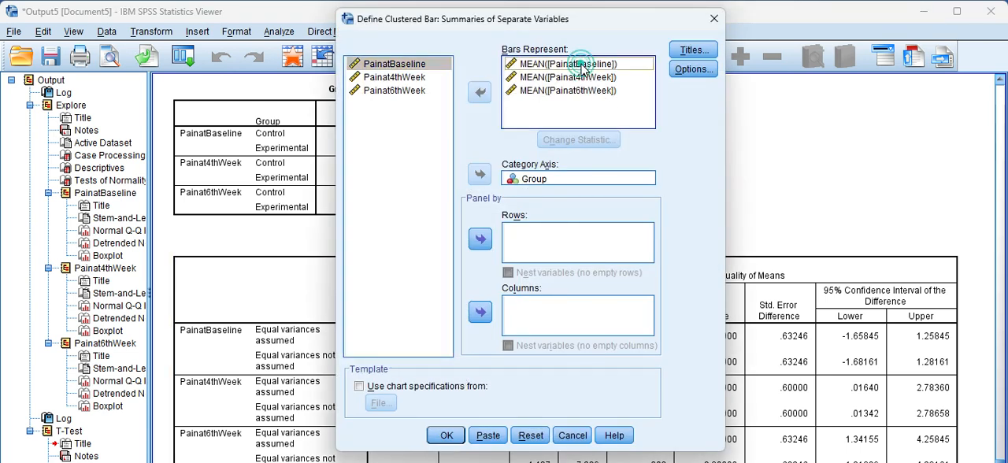
pyautogui.click(583, 78)
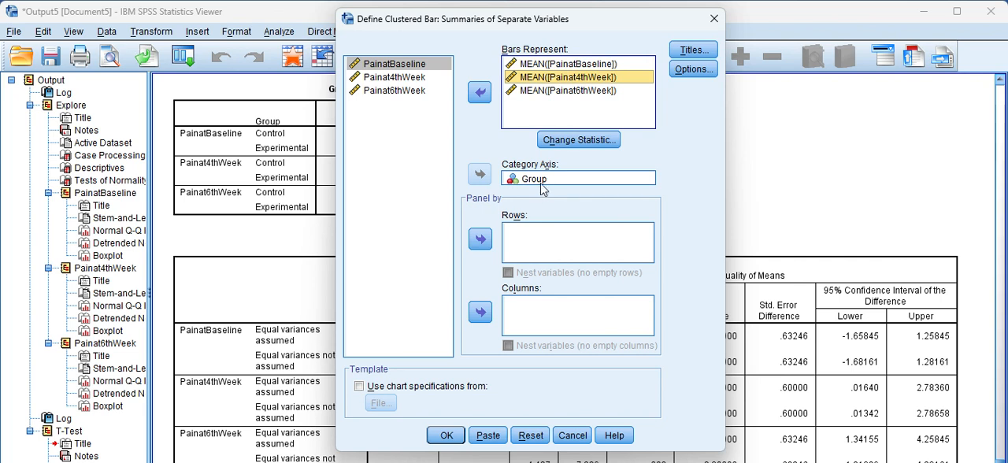
pyautogui.click(540, 180)
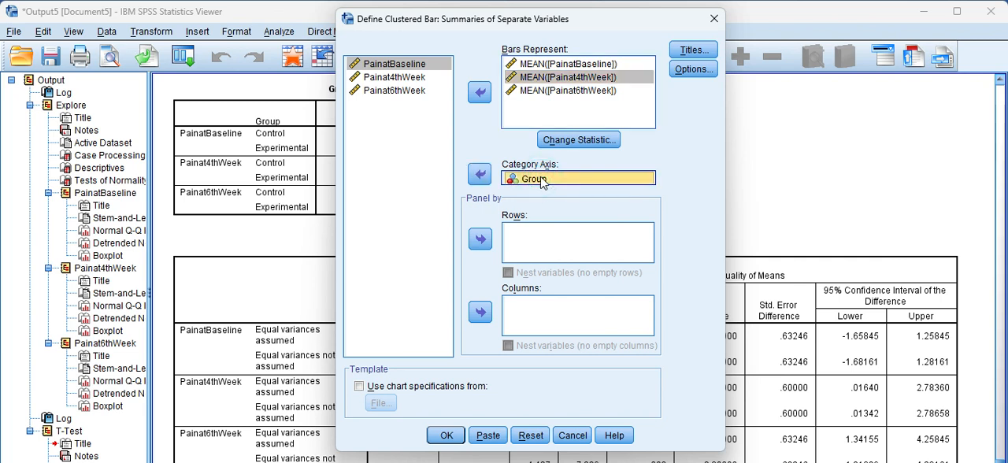
pyautogui.click(482, 174)
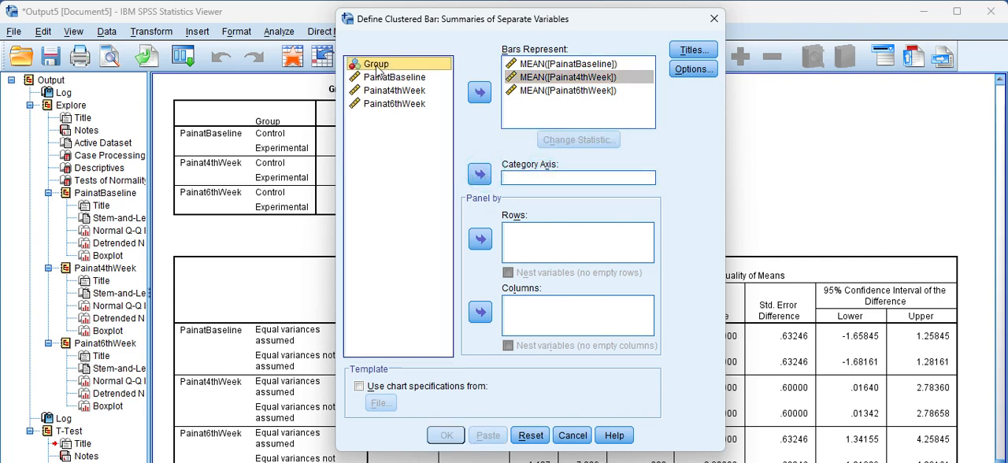
pyautogui.click(482, 179)
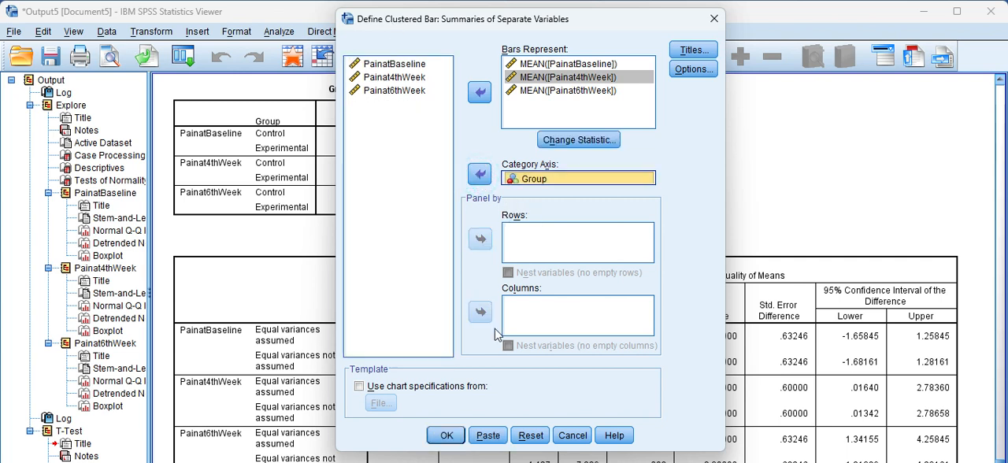
pyautogui.click(452, 434)
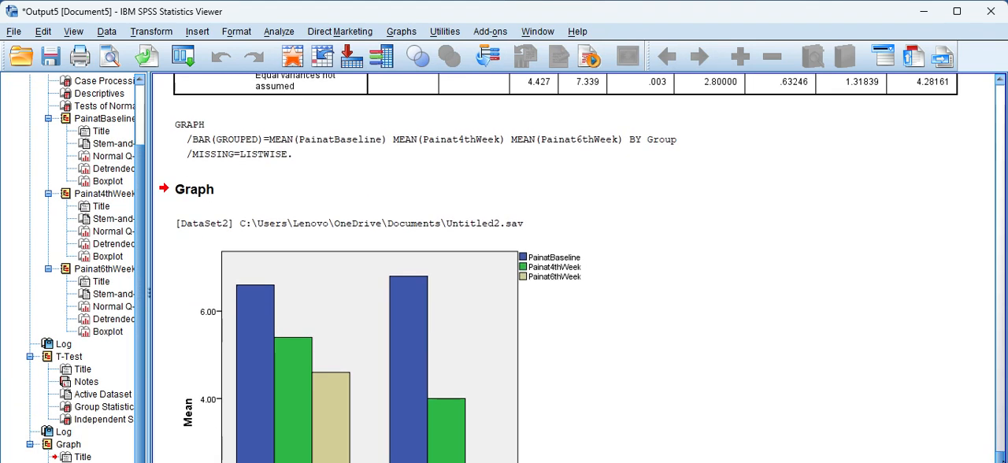
# Open the clustered bar chart for editing and show data value labels with the mean on every bar
pyautogui.click(411, 409)
pyautogui.doubleClick(411, 417)
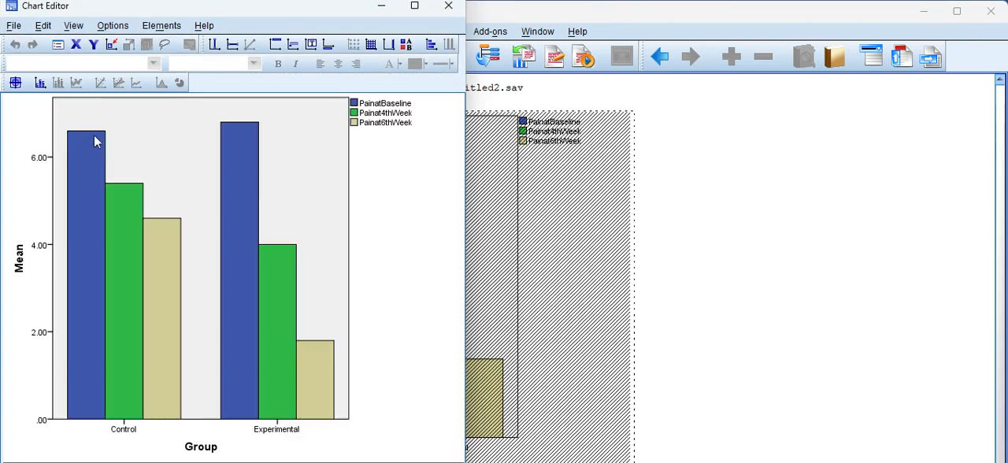
pyautogui.click(40, 83)
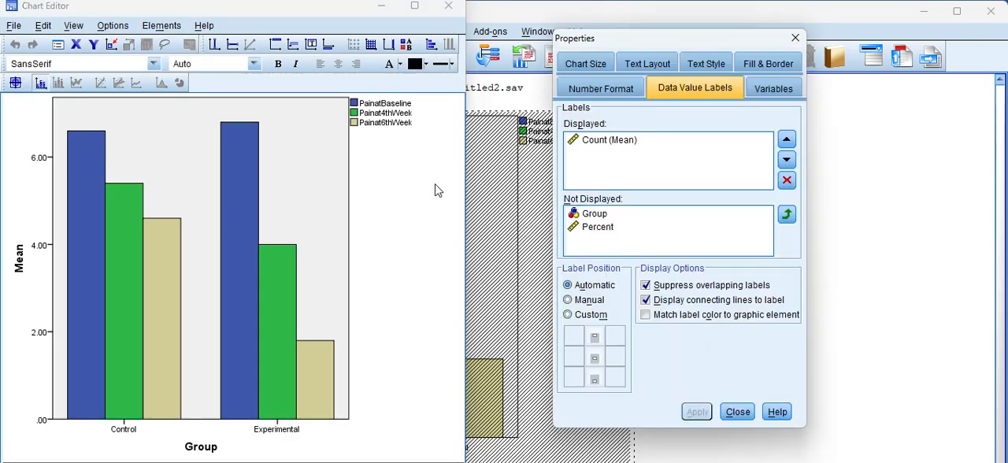
pyautogui.click(796, 37)
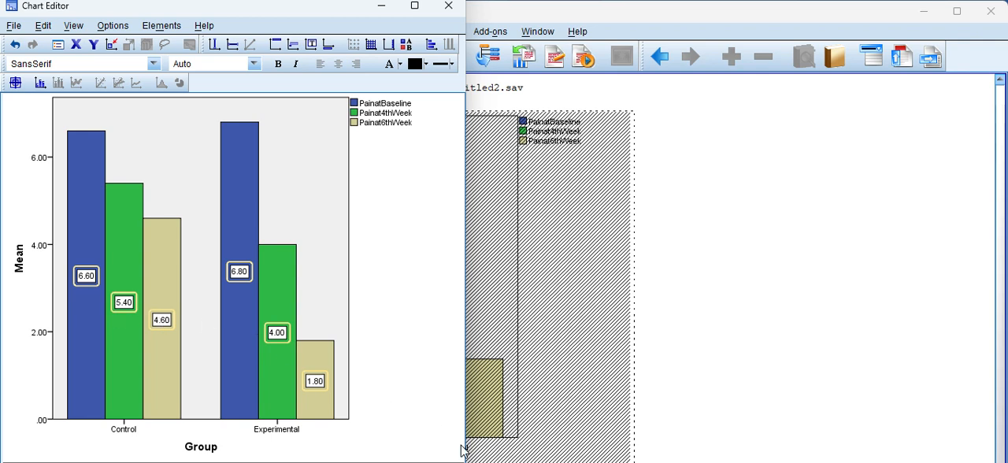
# Switch to Calculator and subtract the experimental baseline mean from the control one, 6.60 − 6.80
pyautogui.click(629, 462)
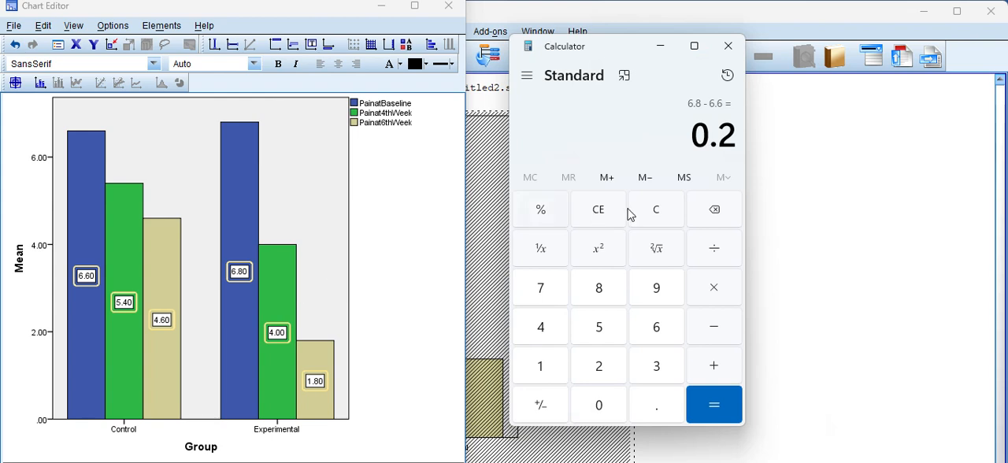
pyautogui.click(674, 212)
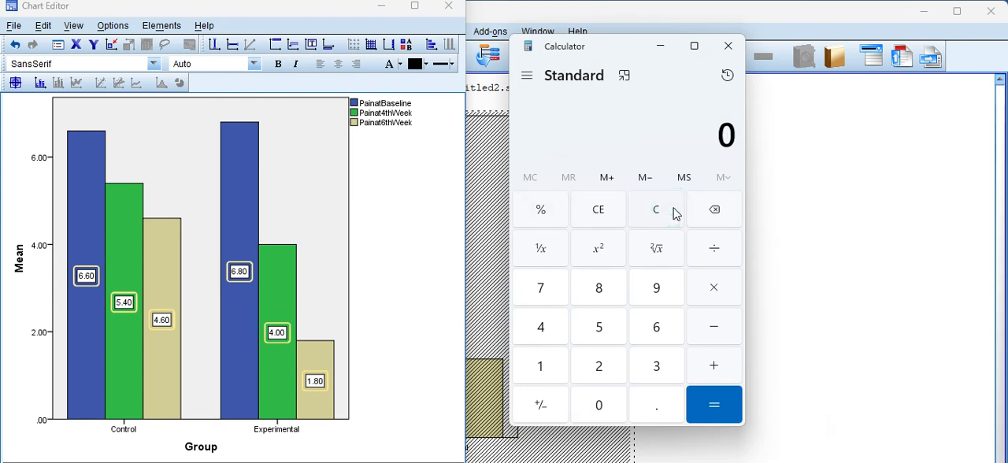
pyautogui.click(657, 319)
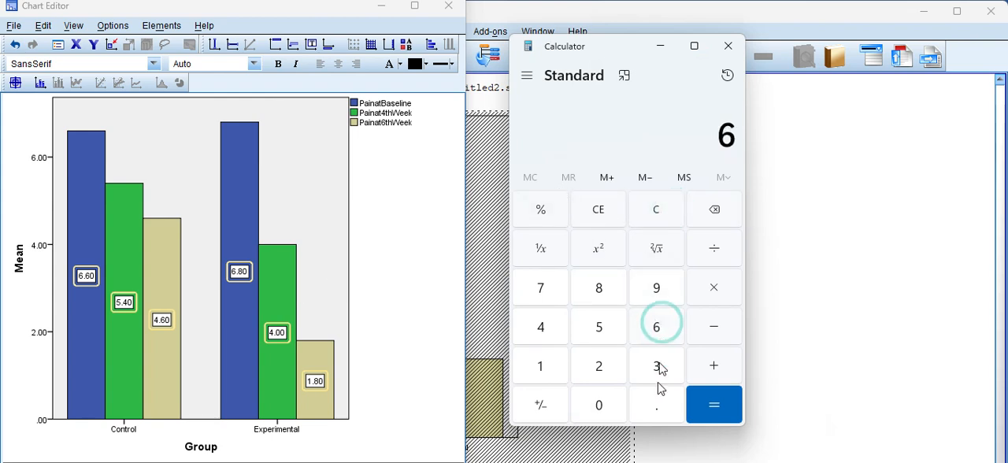
pyautogui.click(658, 406)
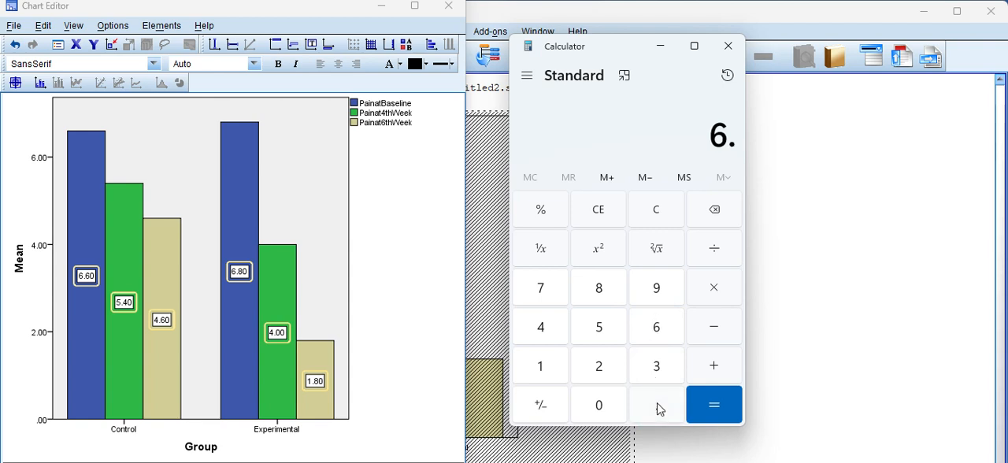
pyautogui.click(657, 325)
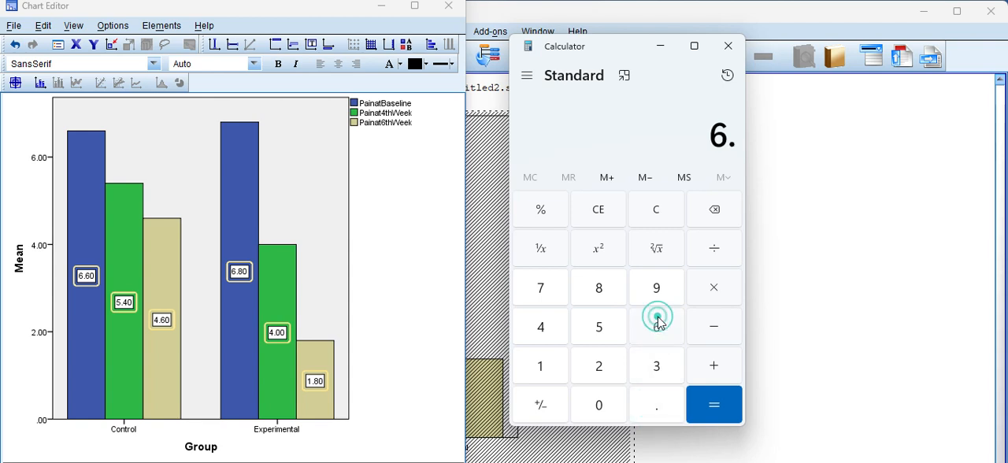
pyautogui.click(598, 404)
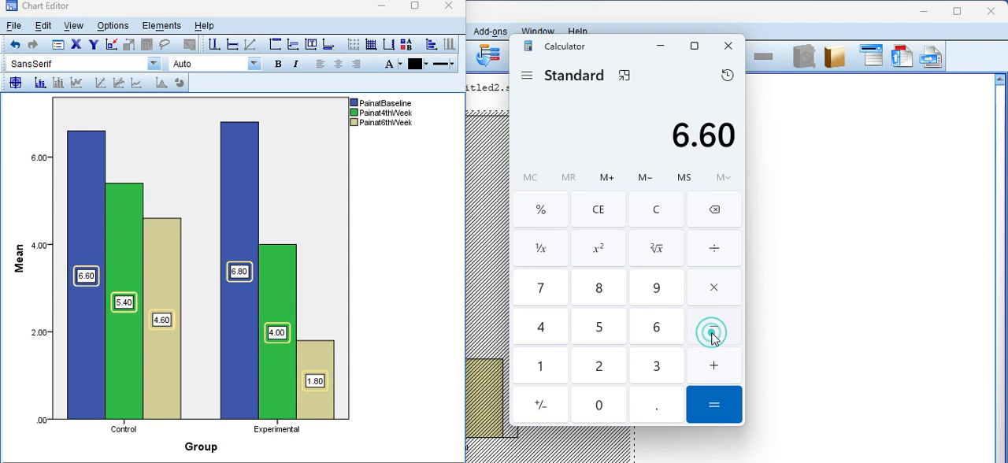
pyautogui.click(712, 330)
pyautogui.click(660, 331)
pyautogui.click(660, 406)
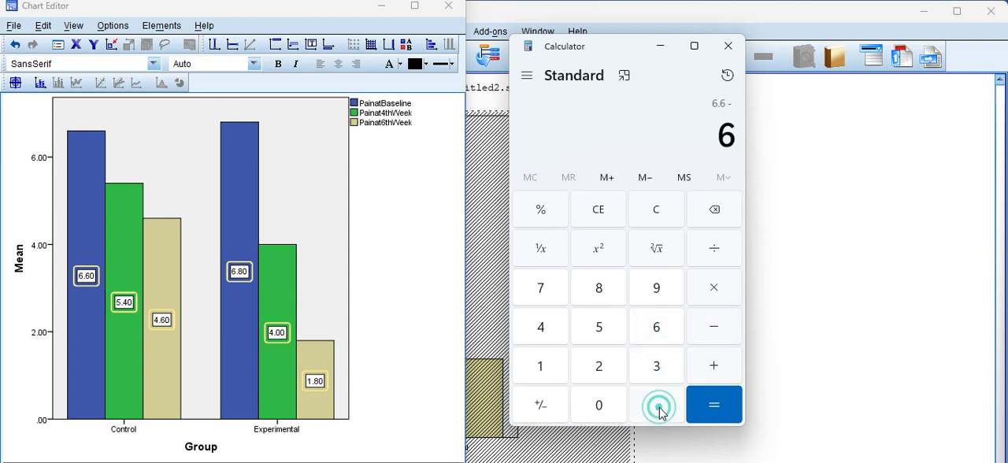
pyautogui.click(598, 290)
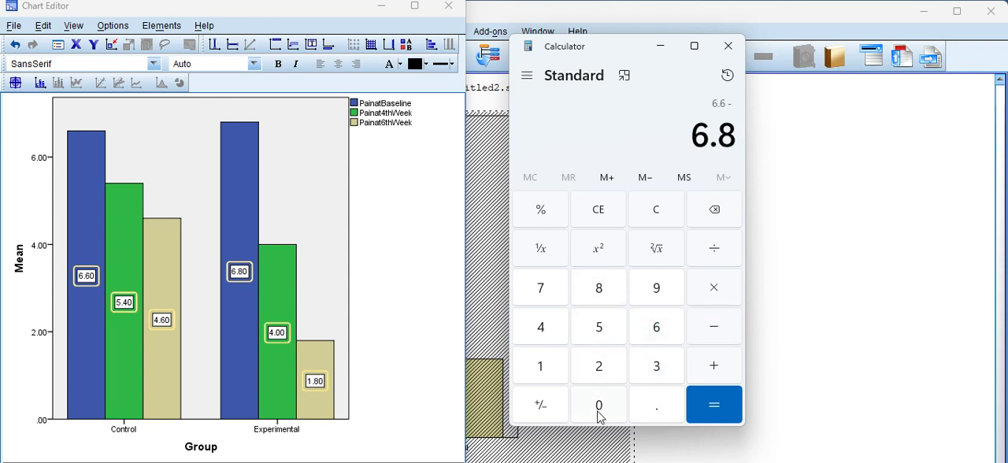
pyautogui.click(599, 406)
pyautogui.click(715, 411)
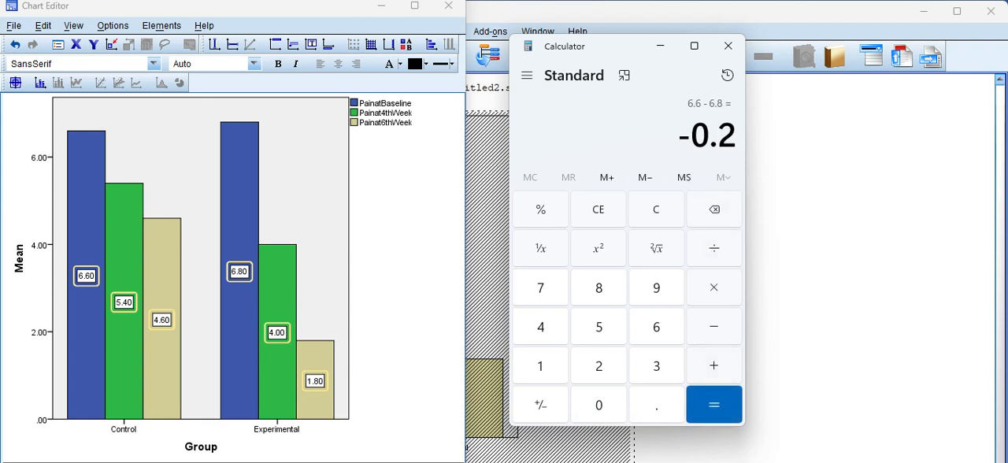
# Examine the Mean Difference values in the Independent Samples Test table of the SPSS output, and return to the bar chart
pyautogui.moveTo(620, 462)
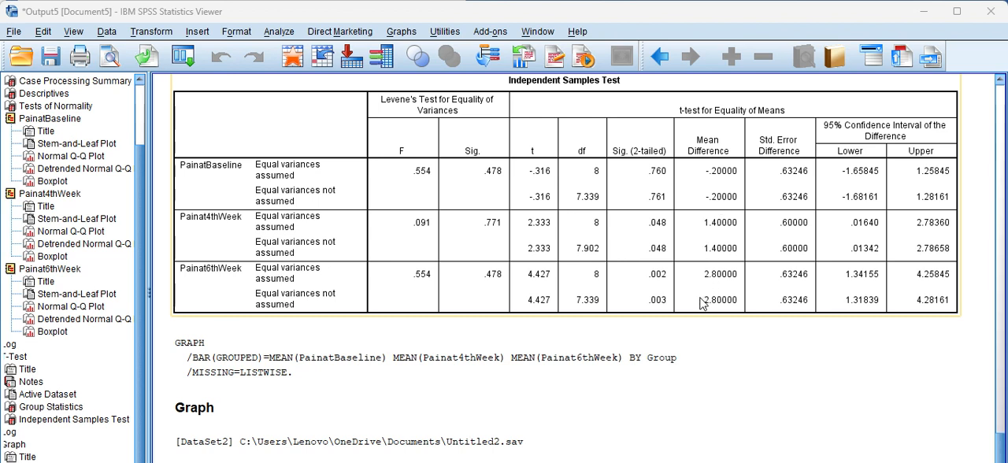
pyautogui.click(711, 426)
pyautogui.click(762, 238)
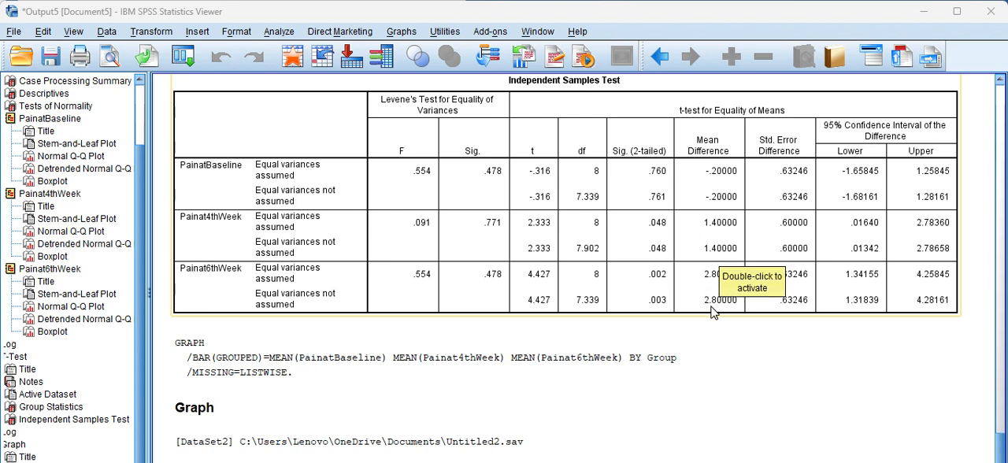
pyautogui.click(1000, 441)
pyautogui.moveTo(1000, 442); pyautogui.dragTo(1001, 462)
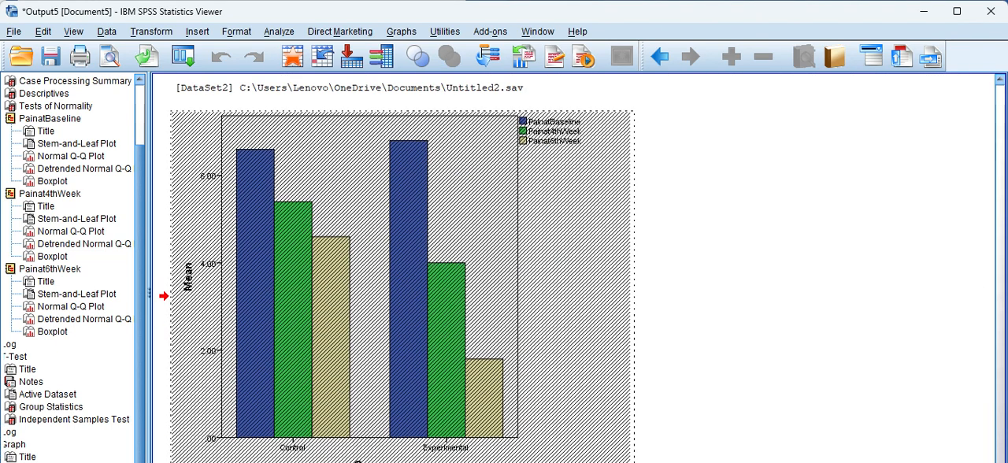
# Close the chart editor and copy the labelled bar chart from the output
pyautogui.hotkey('alt', 'F4')
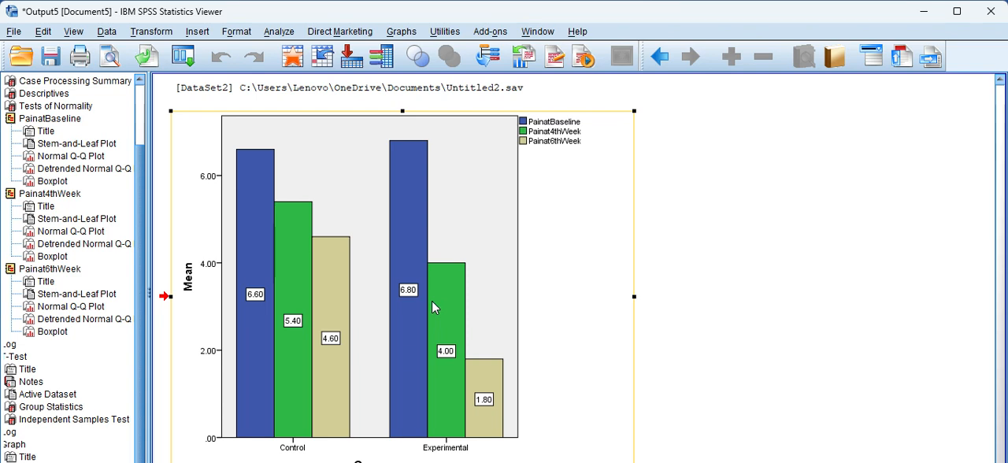
pyautogui.rightClick(432, 300)
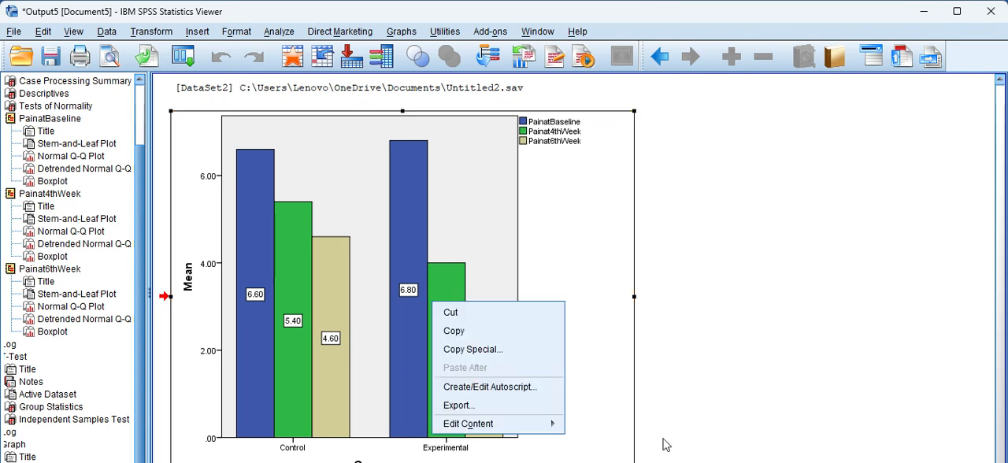
pyautogui.click(486, 331)
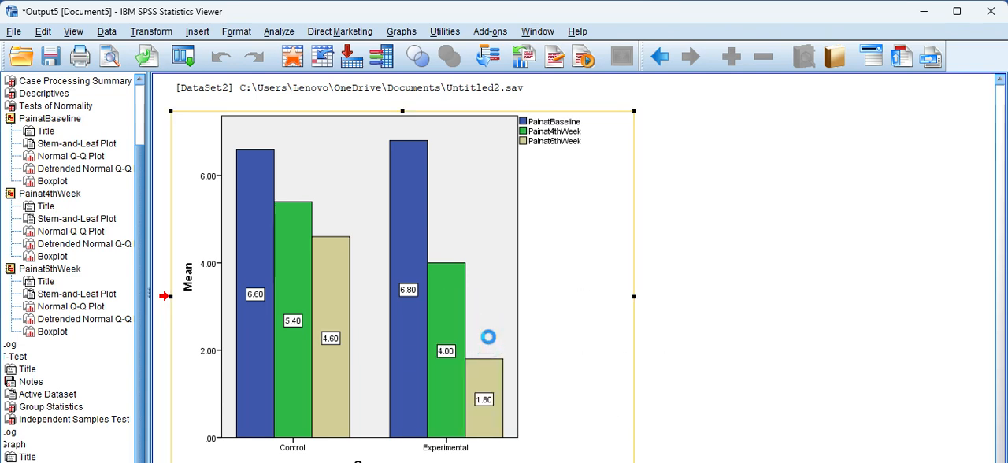